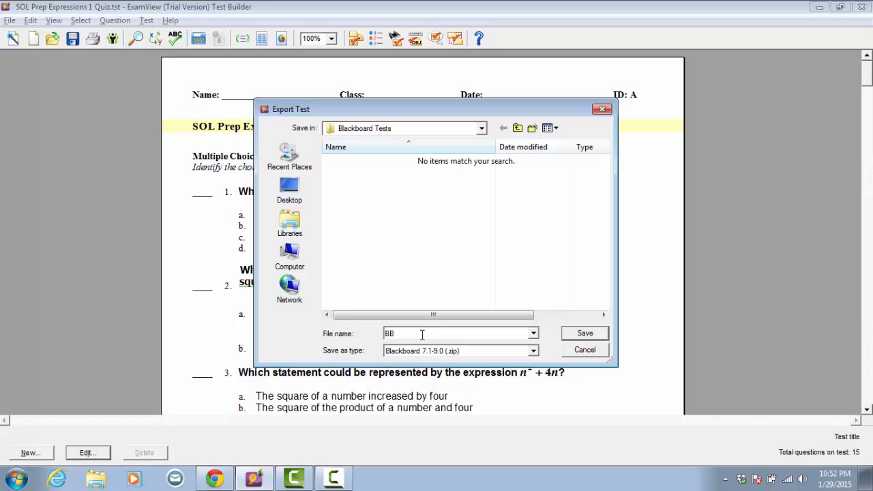
Step: Save the Blackboard 7.1-9.0 export in the Blackboard Tests folder as "BB SOL Prep Expressions 1 Quiz"
text(SOL Prep Expressions 1 Quiz)
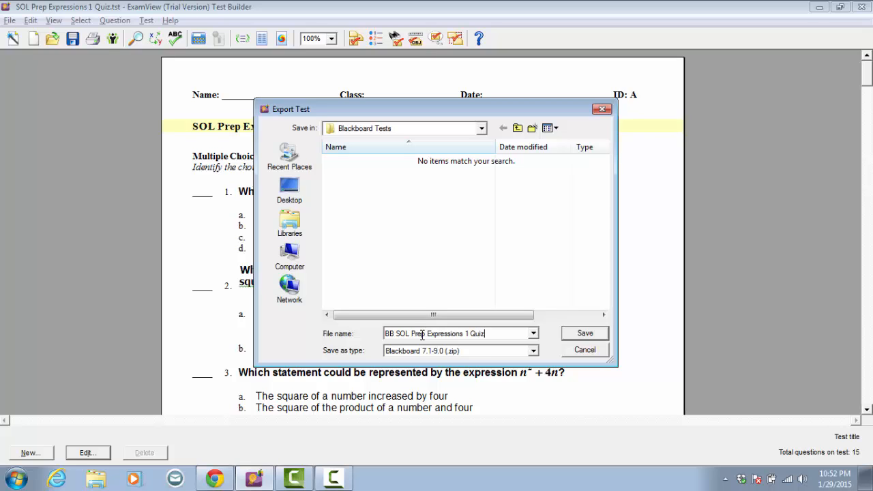
click(586, 333)
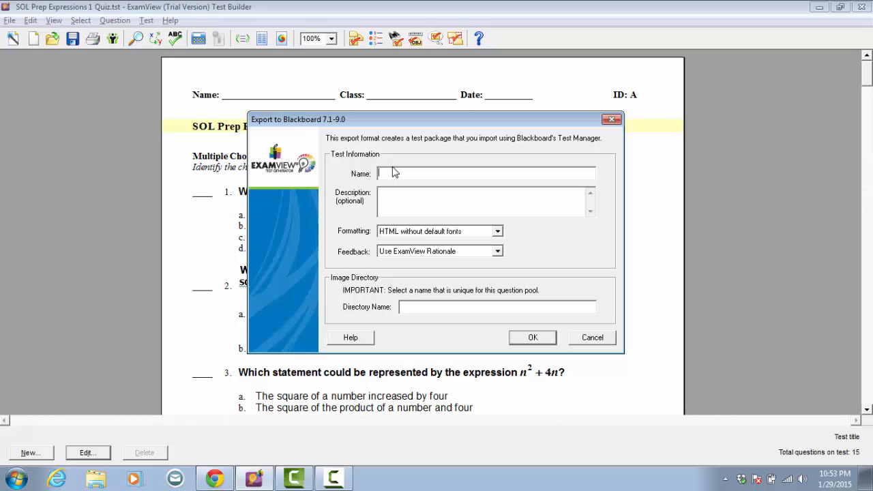
Step: Name the exported test "SOL Prep Expressions 1 Quiz", set its image directory name to "Algebra 1" and complete the export
text(S)
key(BackSpace)
text(s)
key(BackSpace)
text(SO)
text(L Prep Express)
text(ions)
text( 1 Qu)
text(iz)
text(A)
text(lge)
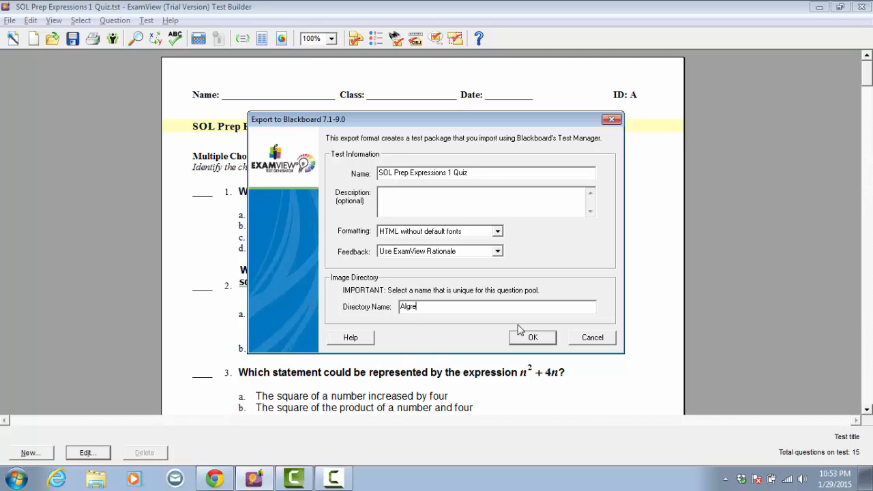
text(bra 1)
click(542, 343)
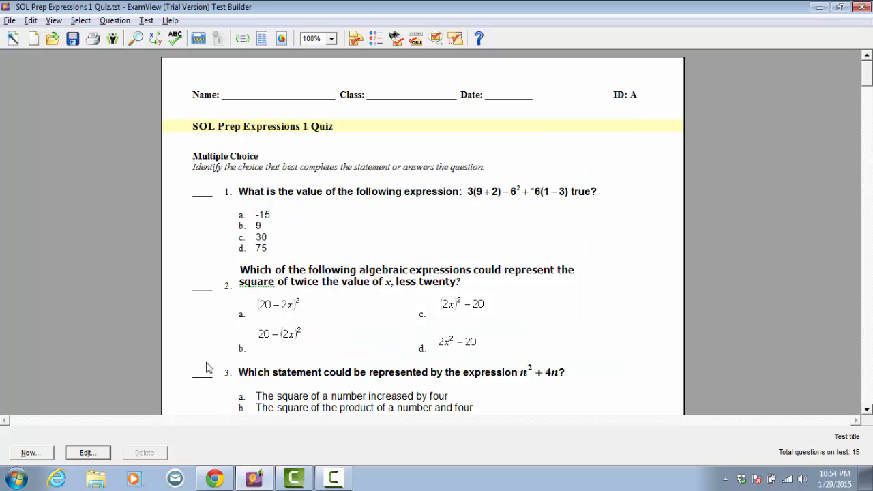
Step: Open the Blackboard Tests folder on the Desktop in Windows Explorer to check the exported quiz file
click(96, 480)
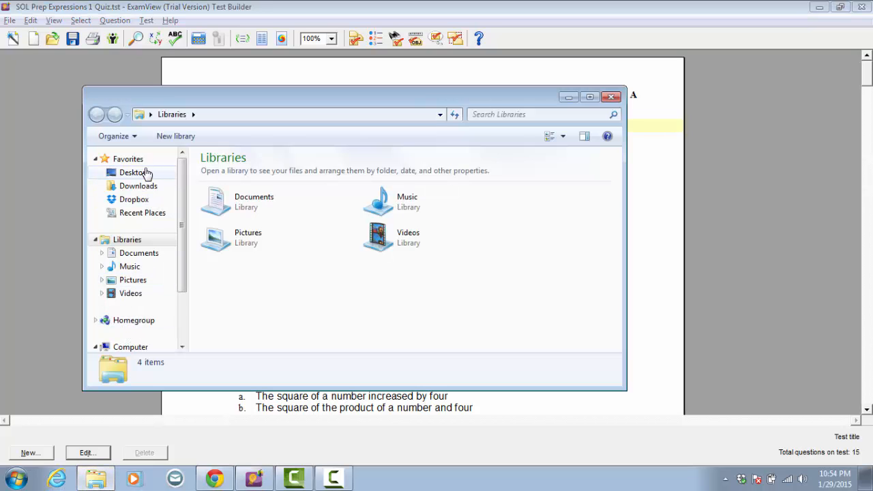
click(146, 173)
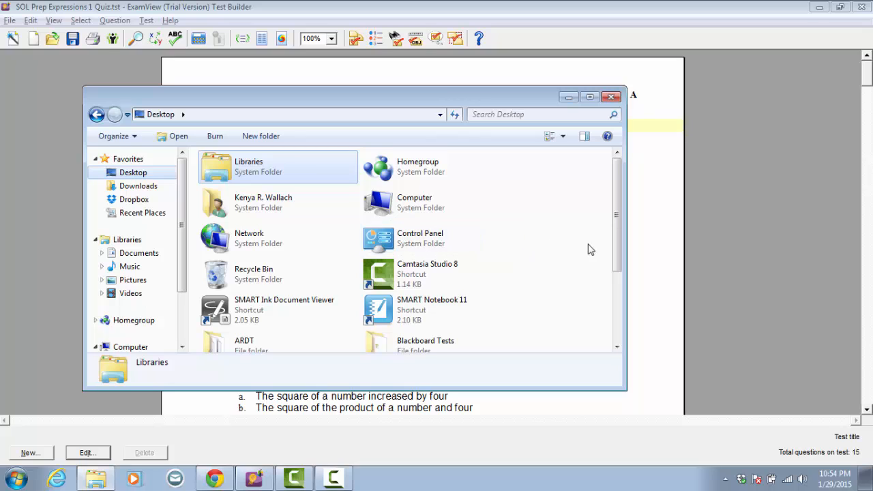
scroll(615, 247, down, 2)
double_click(389, 305)
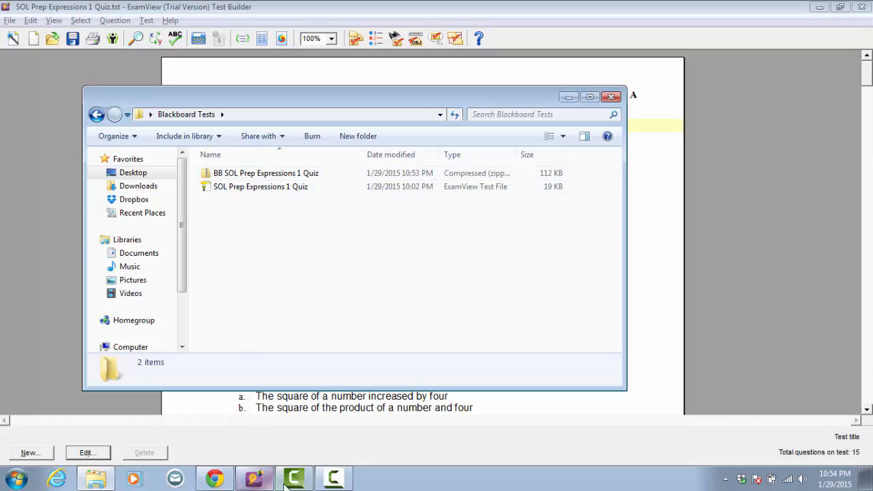
Step: Switch to Blackboard Learn in Chrome and open Expressions and Operations Review in the Algebra I SOL Review class
click(215, 479)
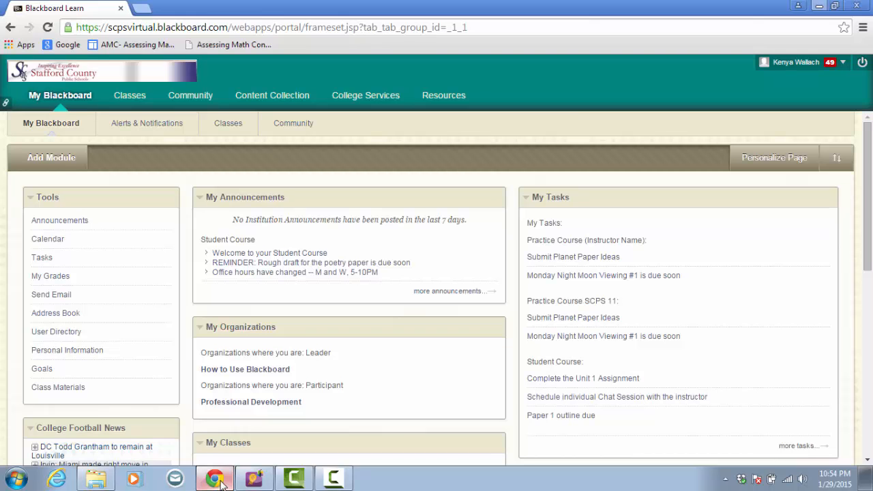
drag(868, 267, 867, 322)
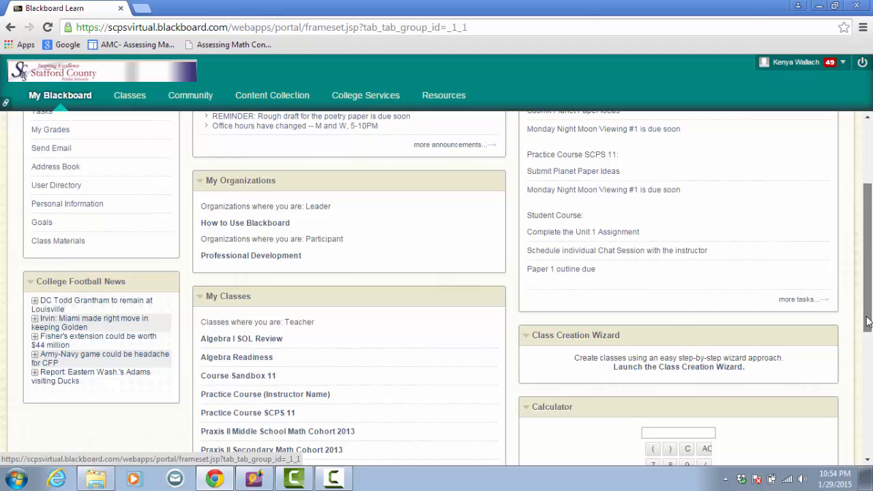
click(263, 339)
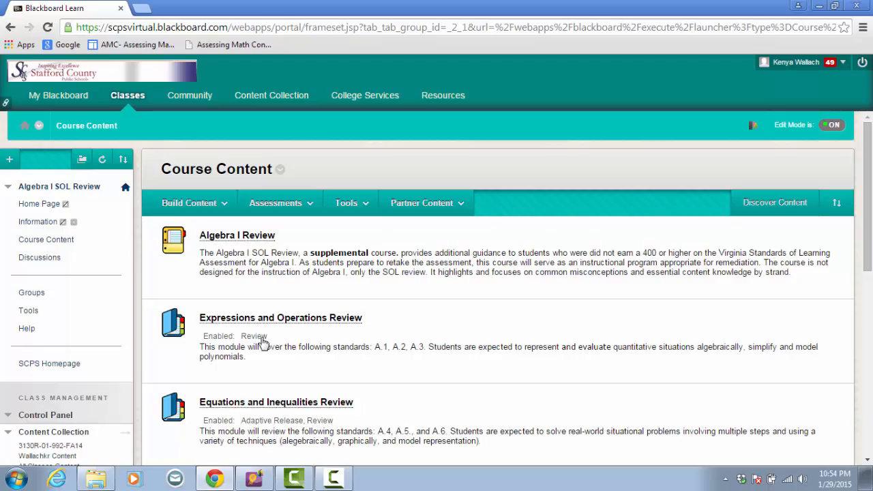
click(263, 320)
Step: Open the test import page from the class's Tests, Surveys, and Pools tool
drag(871, 158, 846, 312)
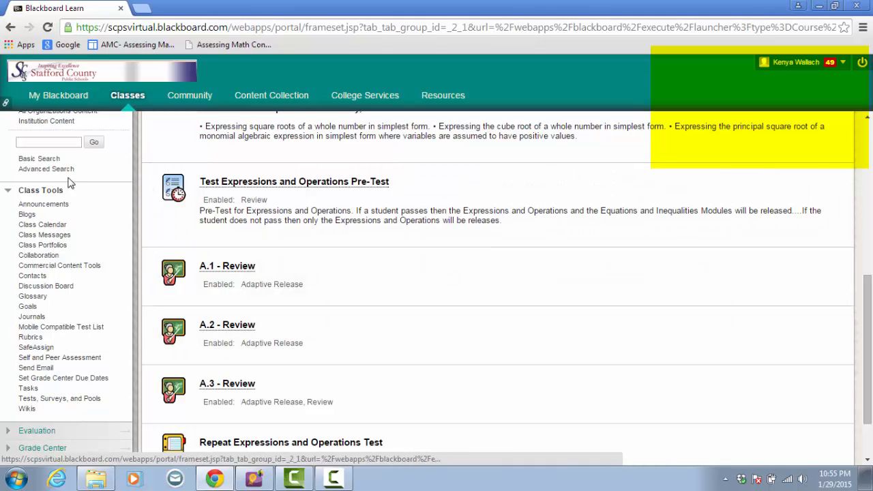
click(62, 402)
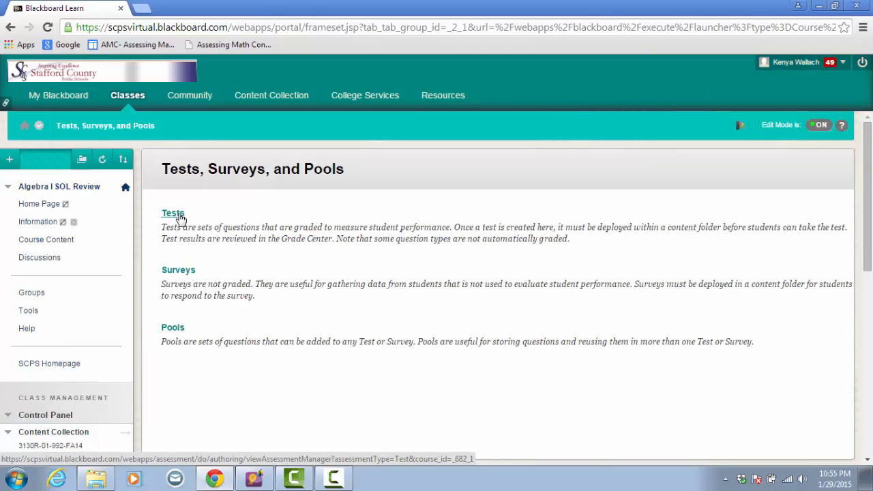
click(179, 216)
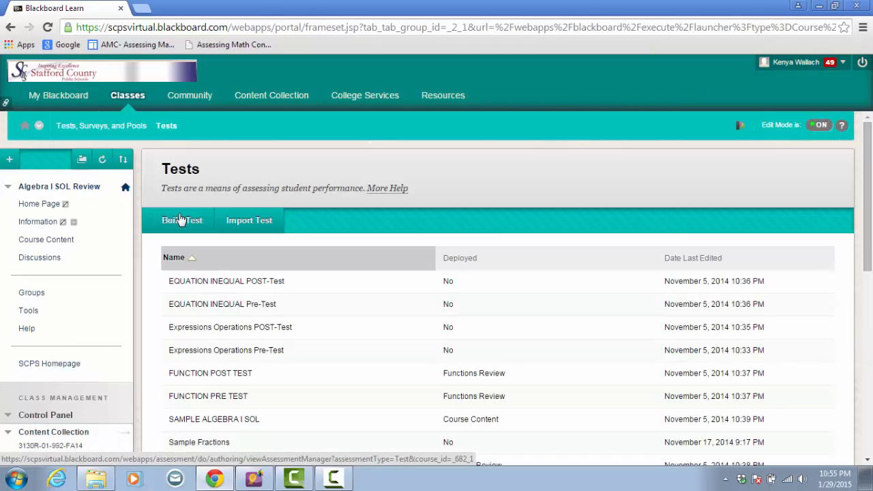
click(257, 223)
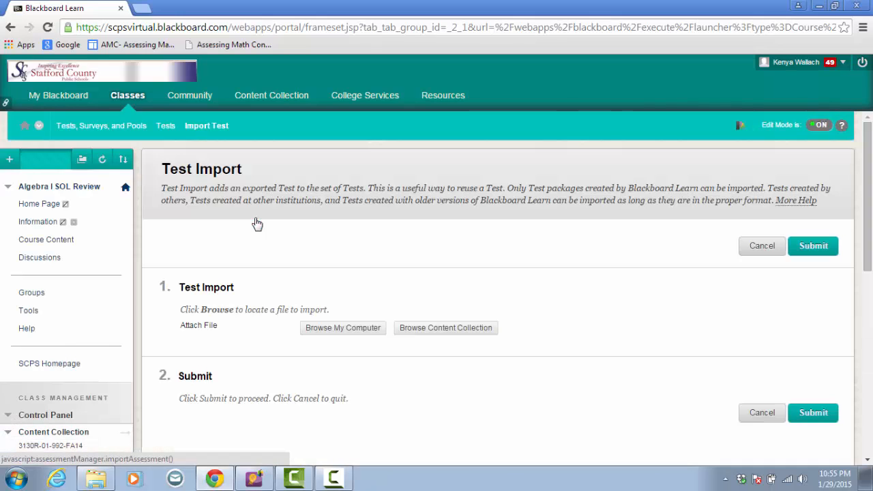
Step: Import "BB SOL Prep Expressions 1 Quiz.zip" from the Blackboard Tests folder on the Desktop as a test package
click(339, 330)
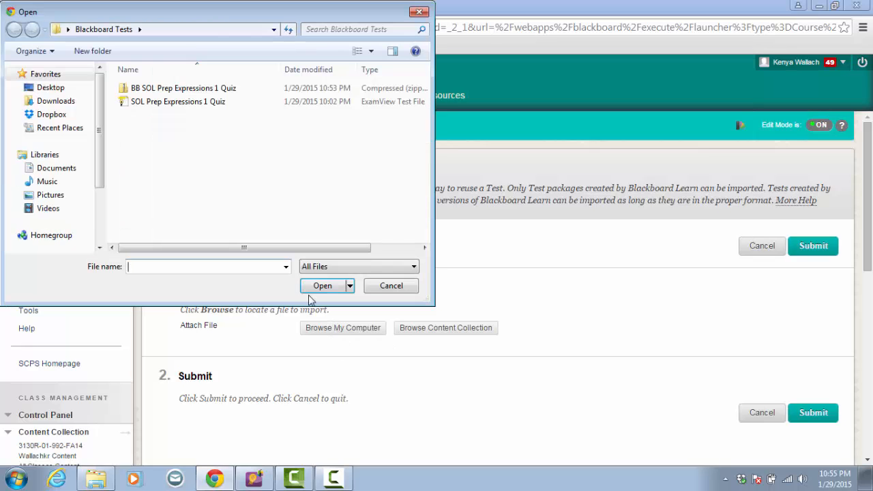
click(275, 30)
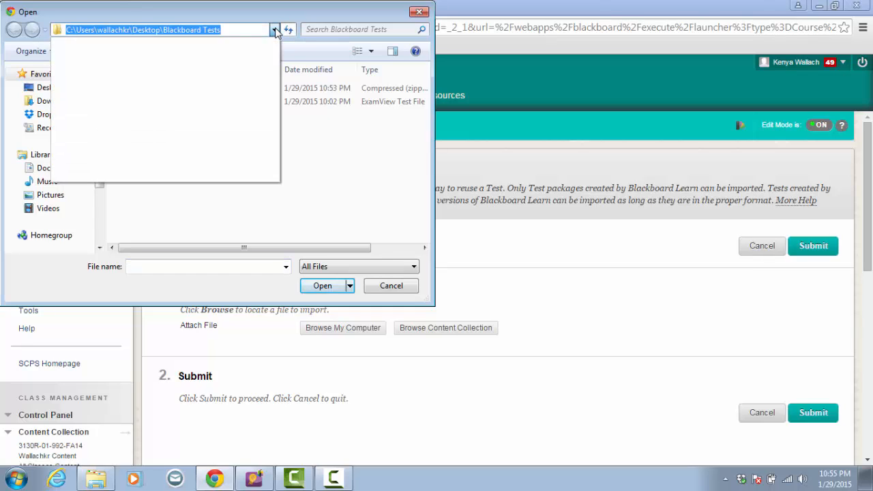
click(275, 31)
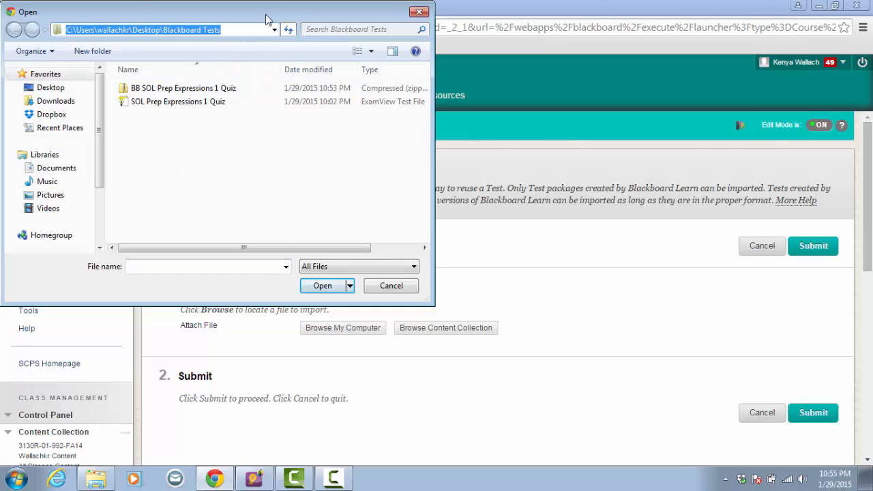
click(191, 89)
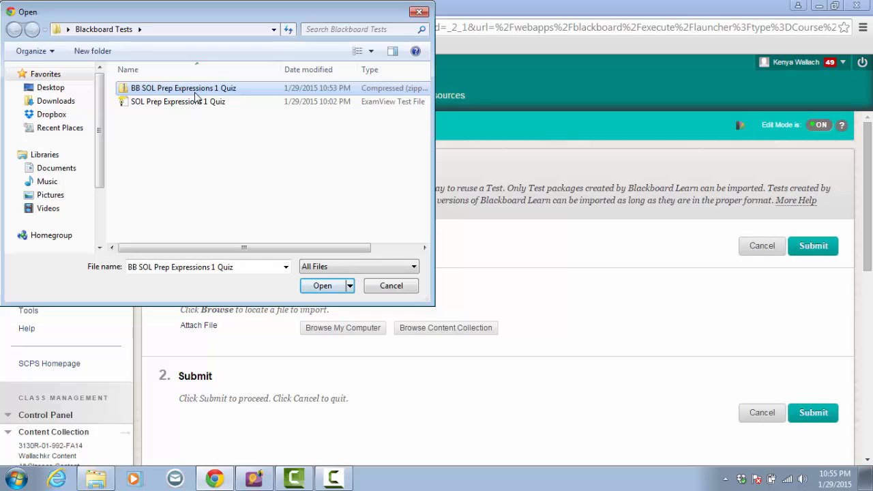
click(49, 87)
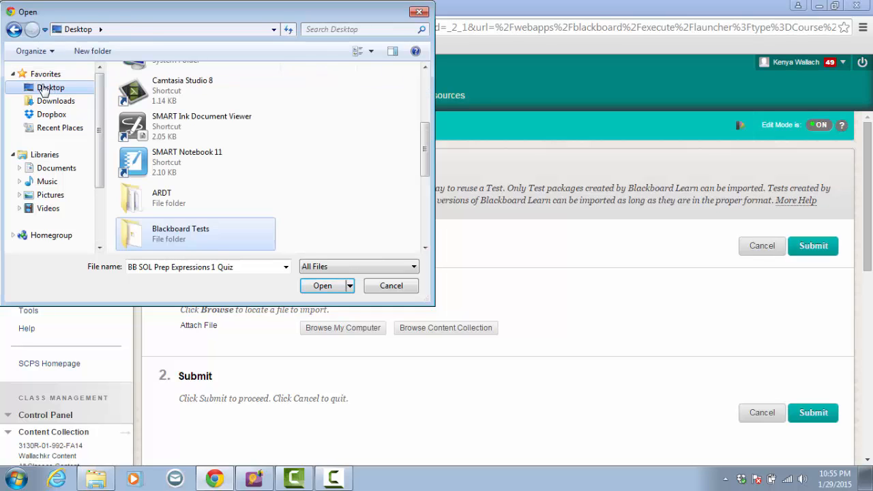
double_click(236, 233)
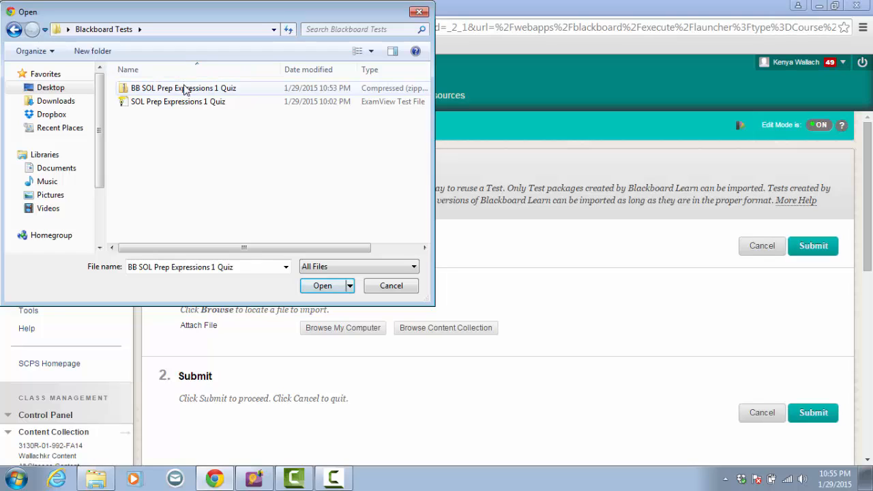
click(184, 89)
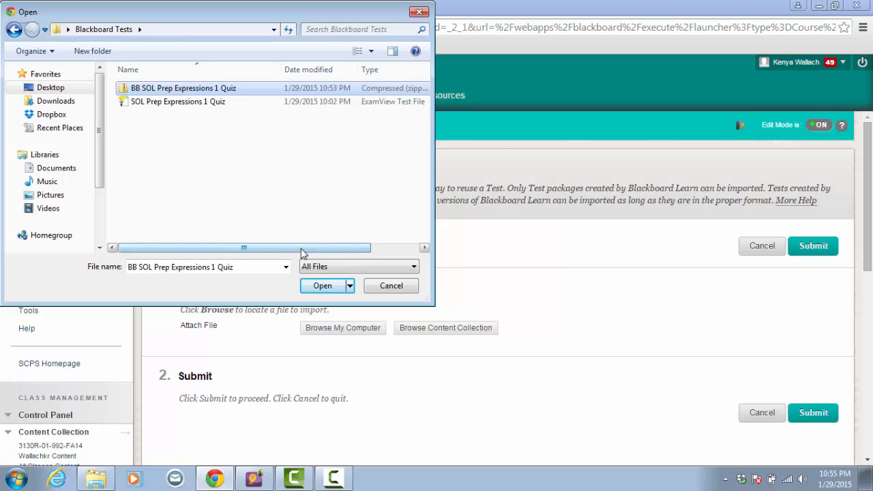
click(322, 286)
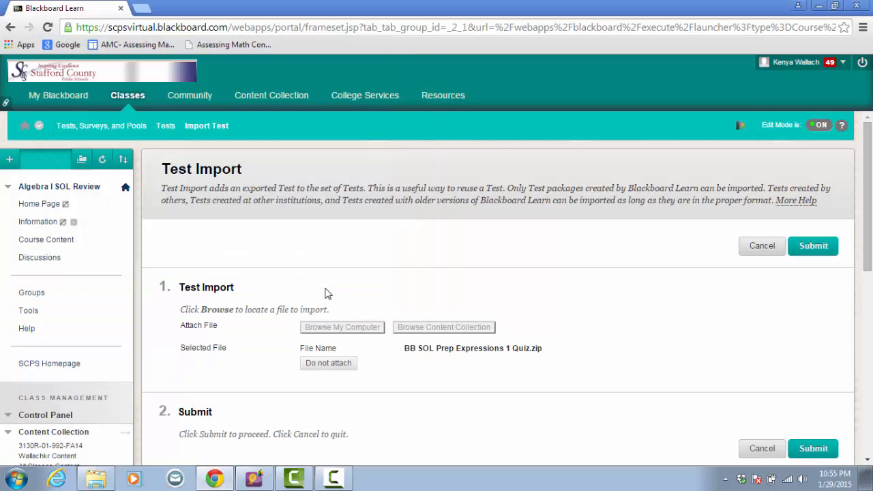
click(807, 450)
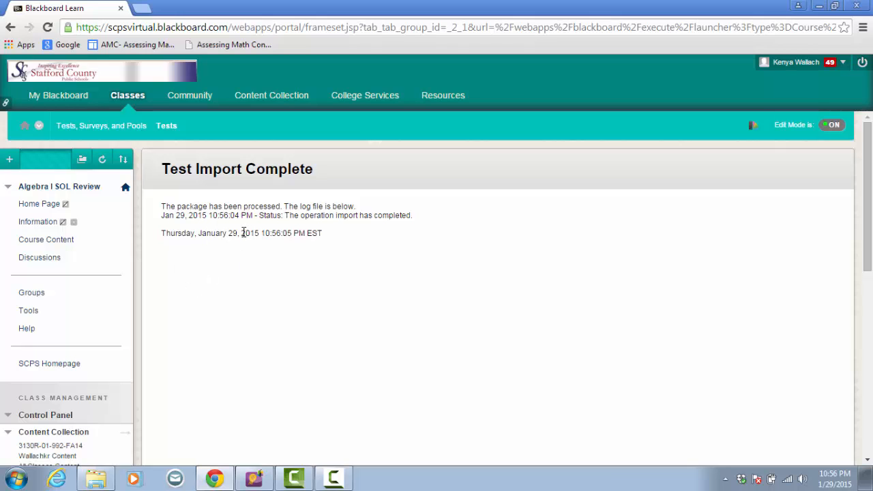
Step: Deploy the existing test "SOL Prep Expressions 1 Quiz" in the Expressions and Operations Review folder of the course content
click(65, 242)
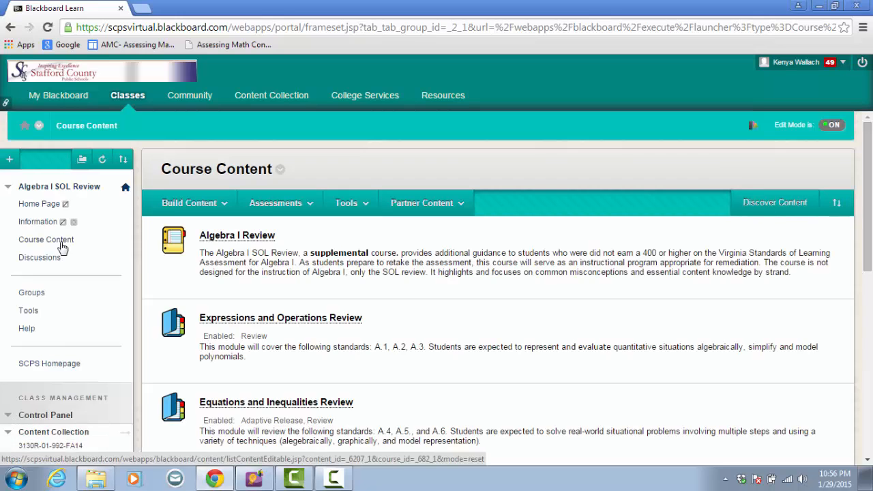
click(228, 321)
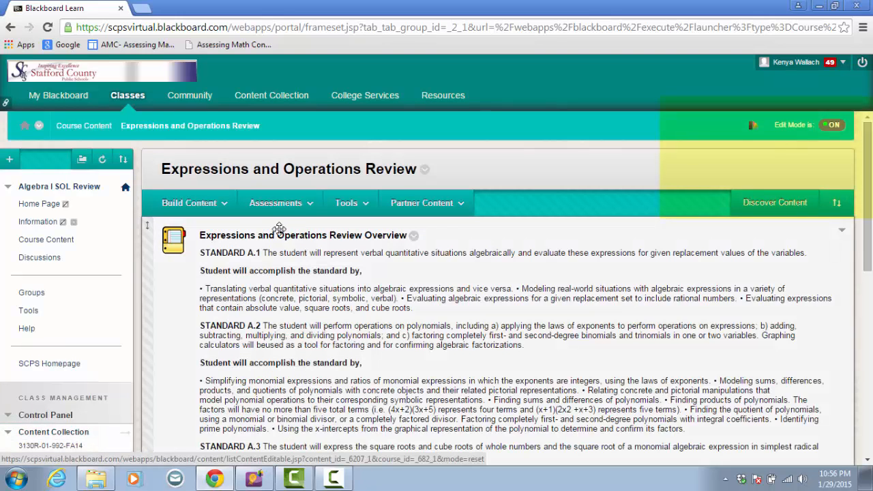
click(307, 203)
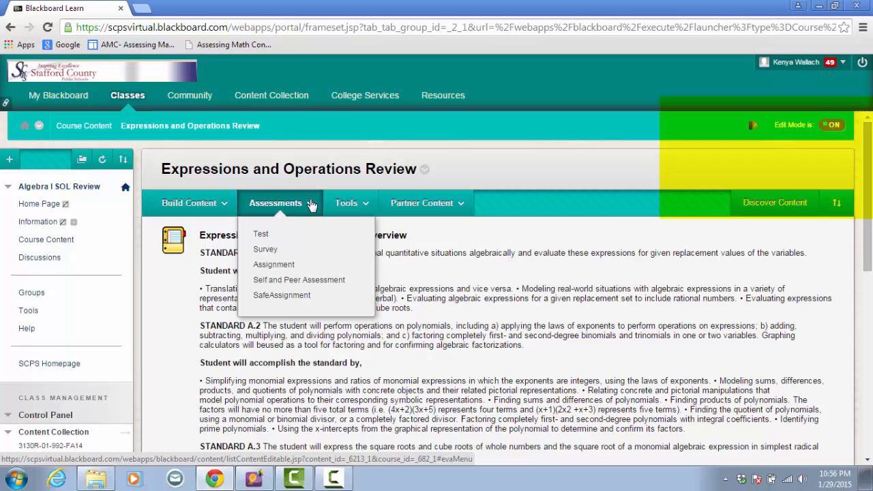
click(271, 241)
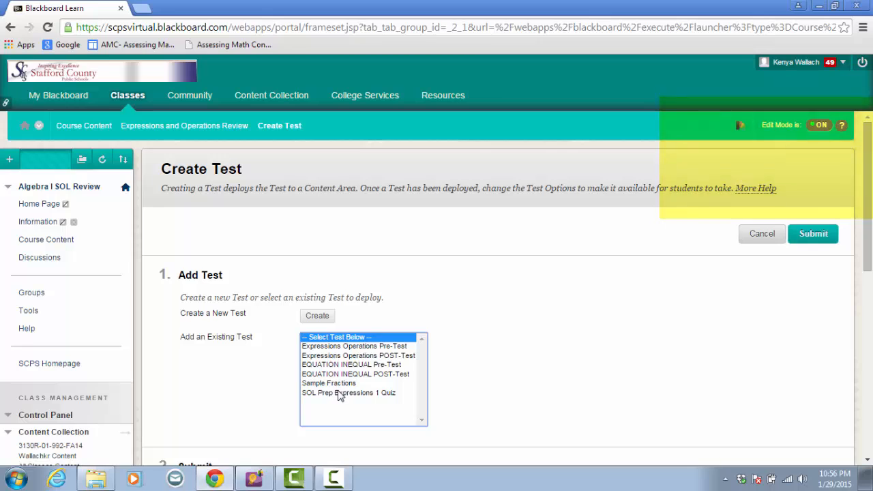
click(340, 396)
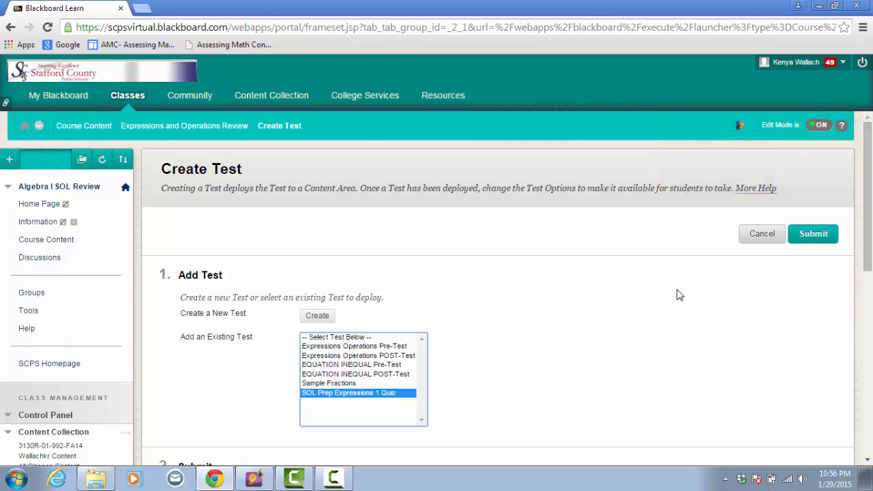
click(830, 234)
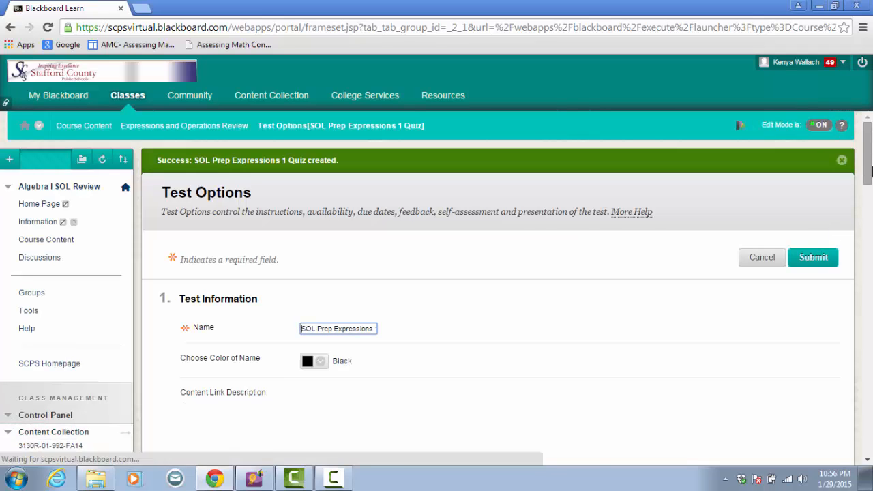
Step: Review the quiz's test options, from availability, timer and due date through feedback display and test presentation
drag(868, 164, 868, 221)
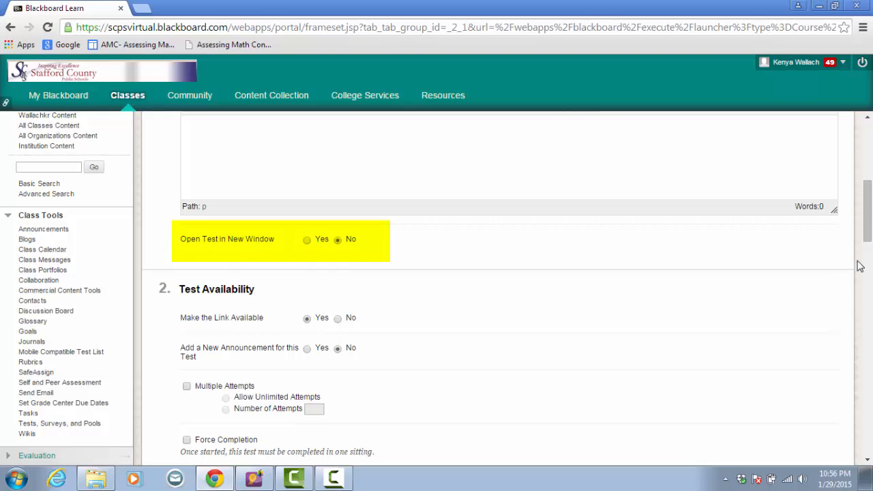
drag(869, 217, 864, 257)
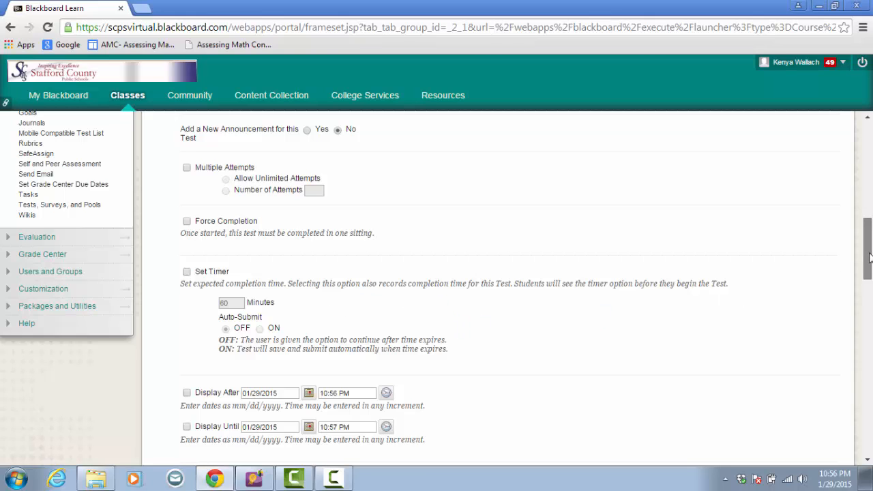
drag(870, 256, 864, 284)
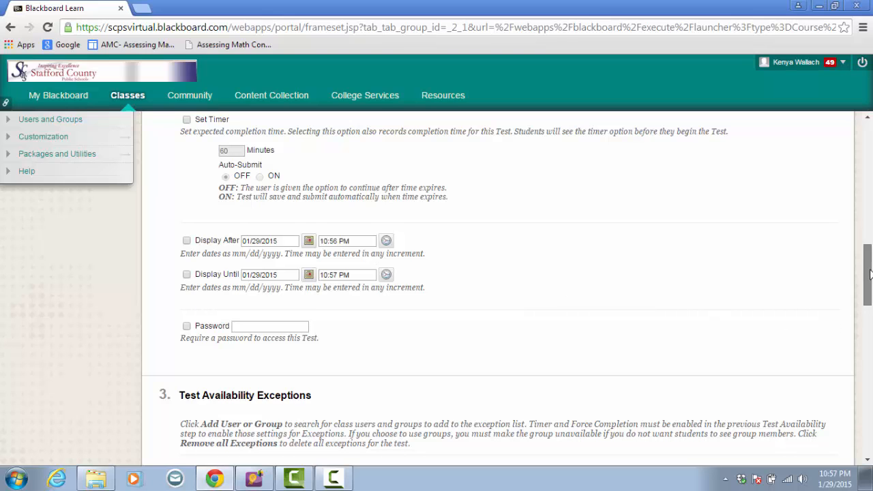
drag(868, 273, 868, 289)
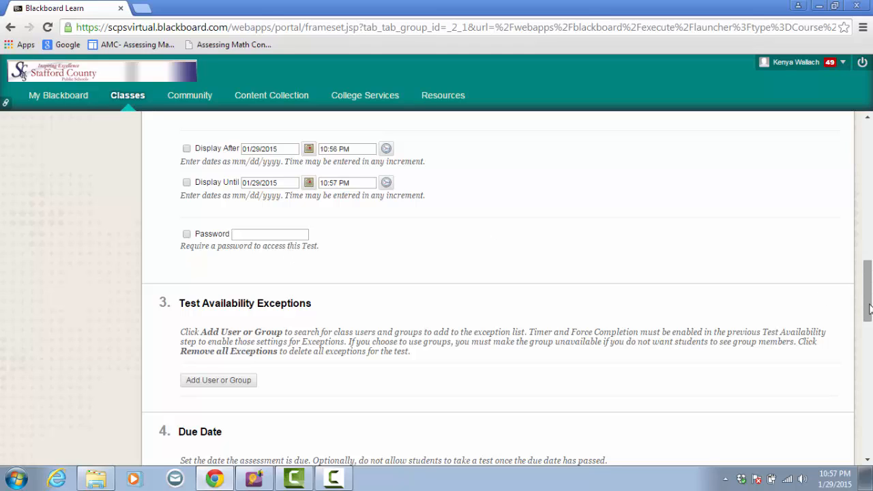
drag(870, 310, 869, 331)
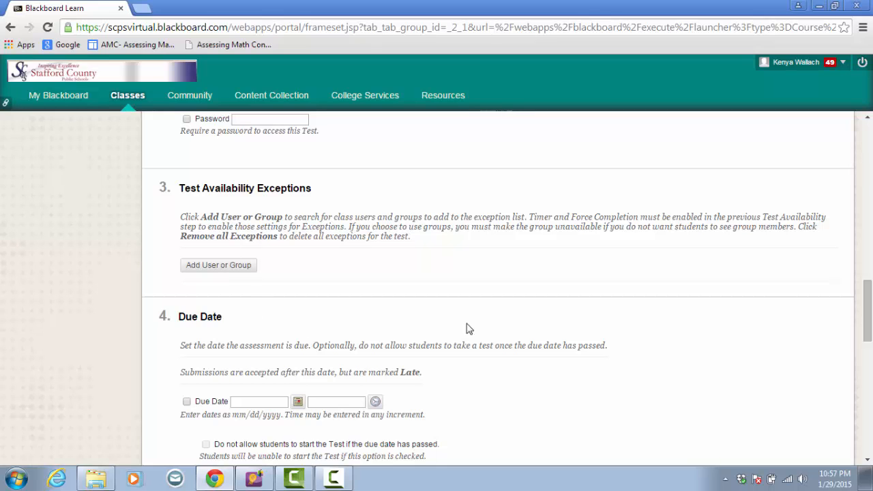
drag(868, 291, 840, 400)
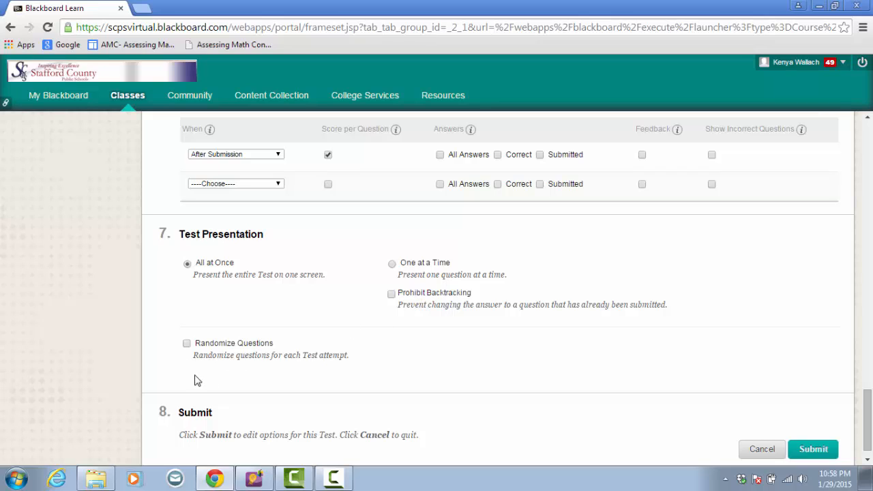
Step: Submit the test options and move "SOL Prep Expressions 1 Quiz" directly above "Repeat Expressions and Operations Test" in the folder
click(813, 449)
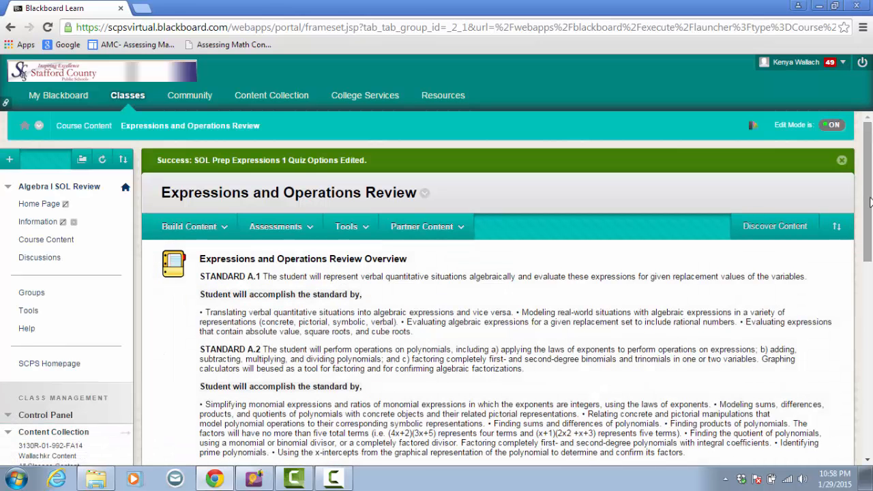
drag(866, 208, 848, 419)
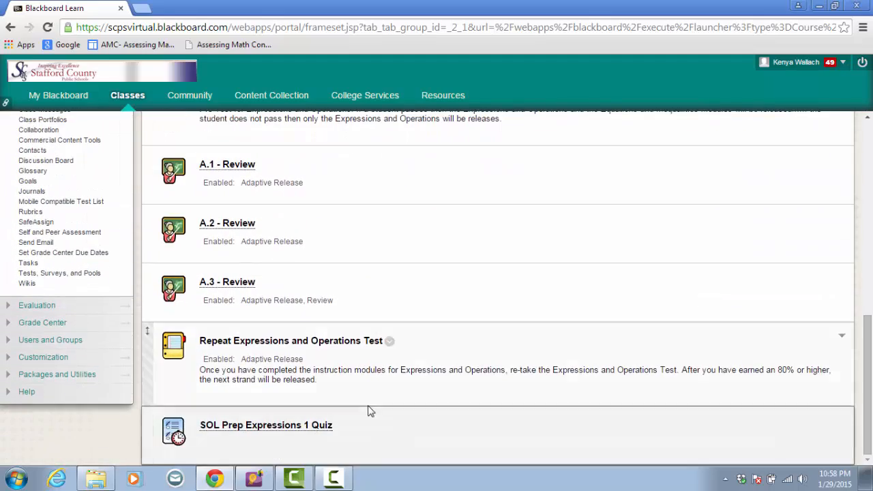
drag(191, 430, 202, 356)
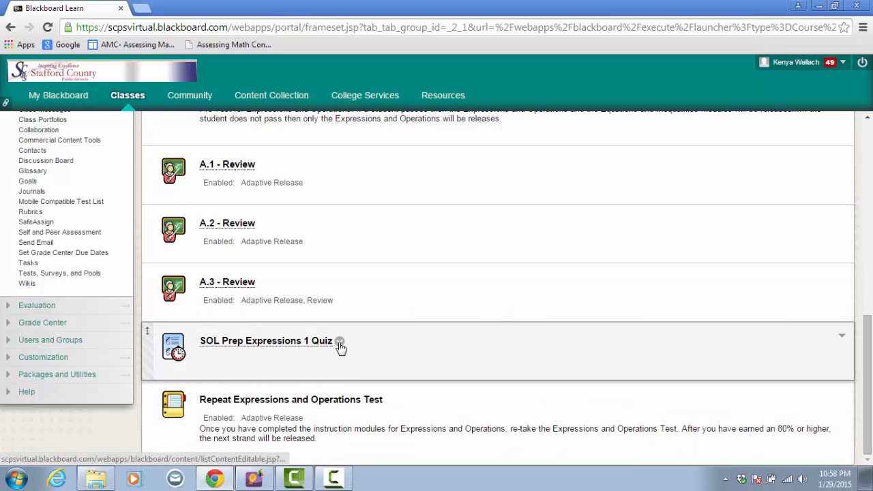
Step: Open "SOL Prep Expressions 1 Quiz" for editing, review its questions, marked answers and feedback through to the end, and return to its place in the folder
click(339, 343)
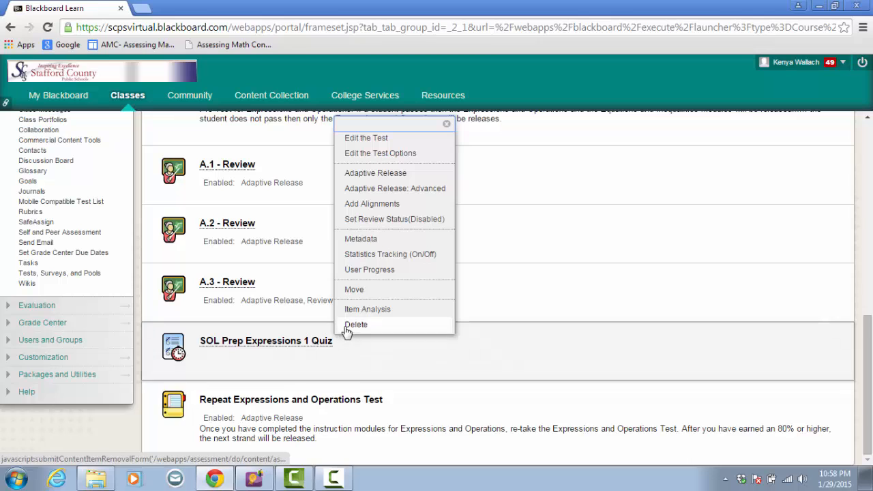
click(374, 153)
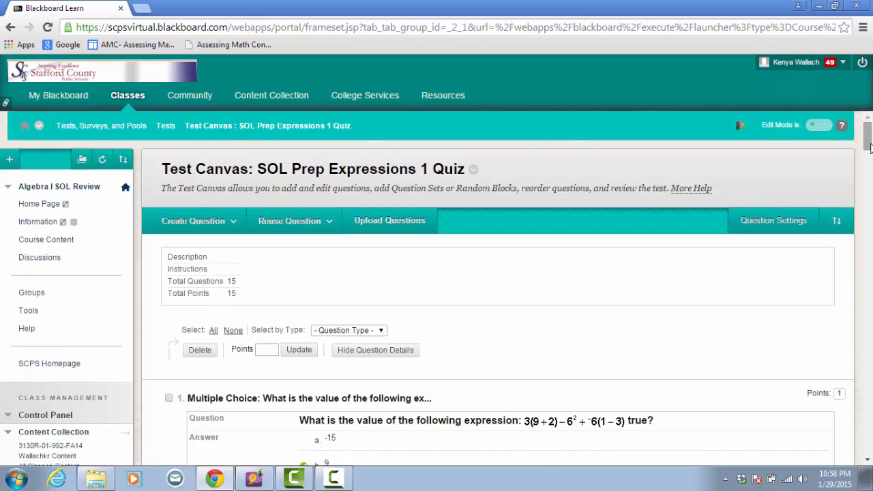
drag(868, 147, 869, 150)
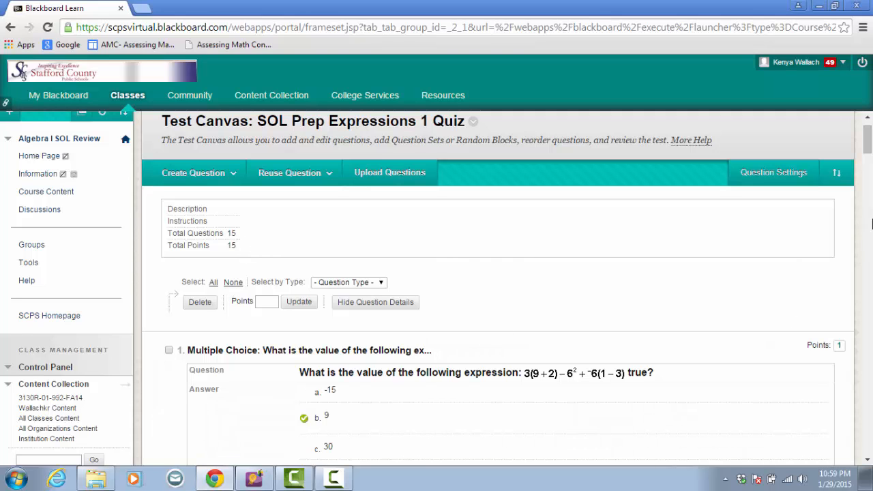
drag(868, 134, 864, 191)
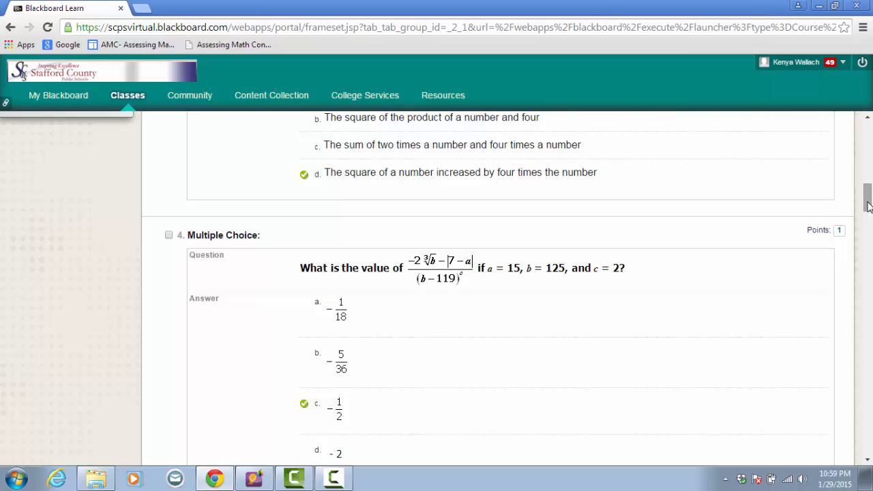
drag(868, 207, 866, 257)
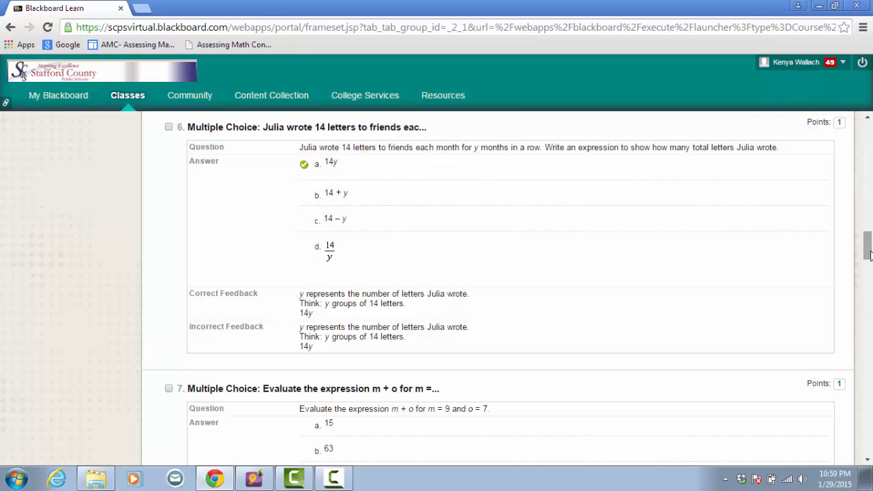
drag(869, 250, 868, 279)
drag(868, 277, 857, 447)
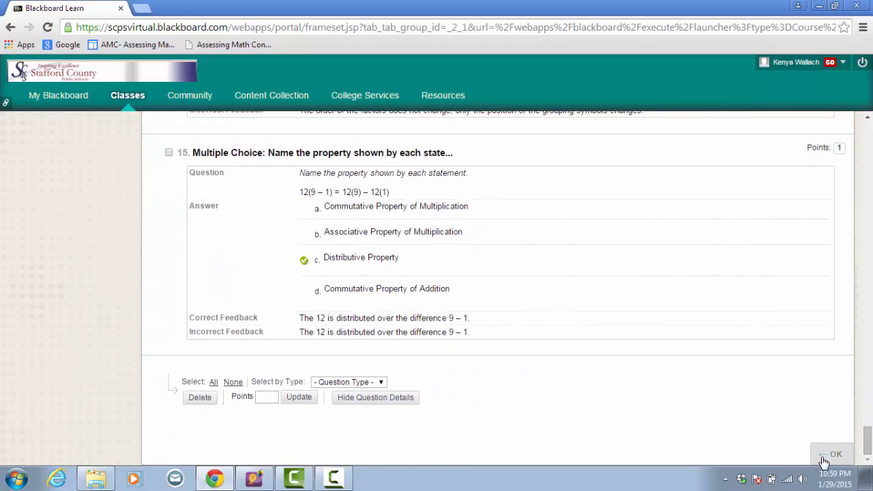
click(823, 457)
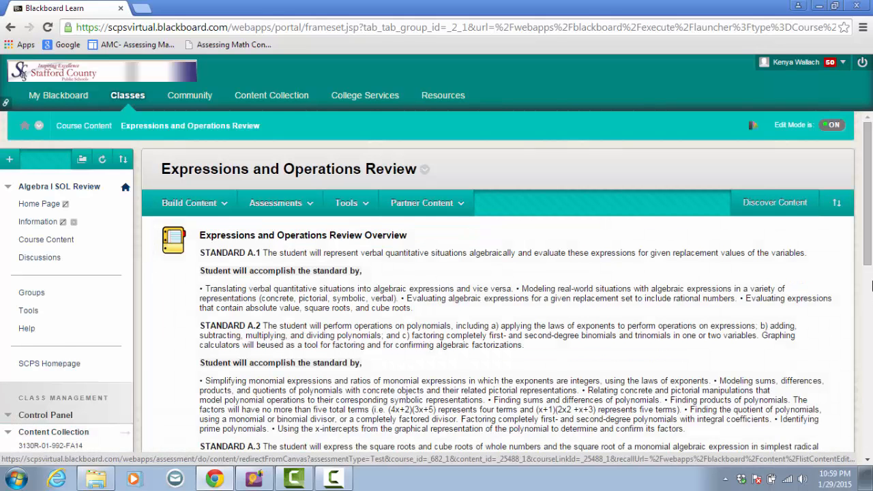
drag(869, 263, 851, 465)
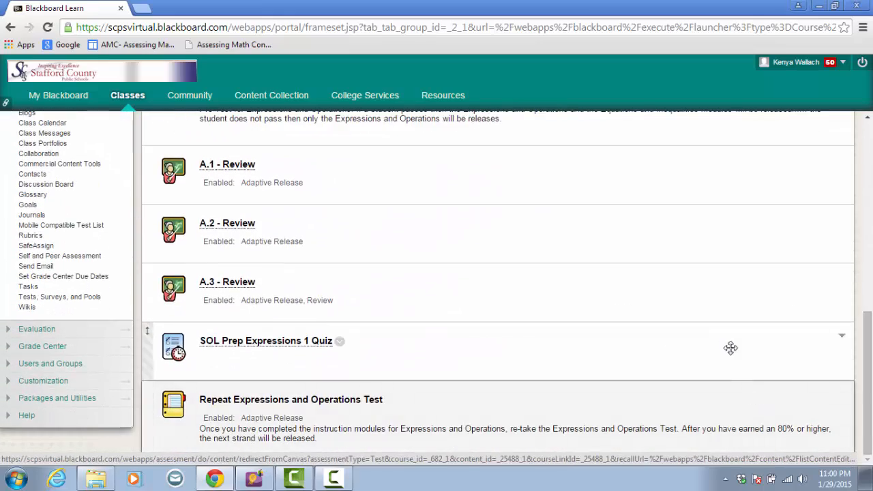